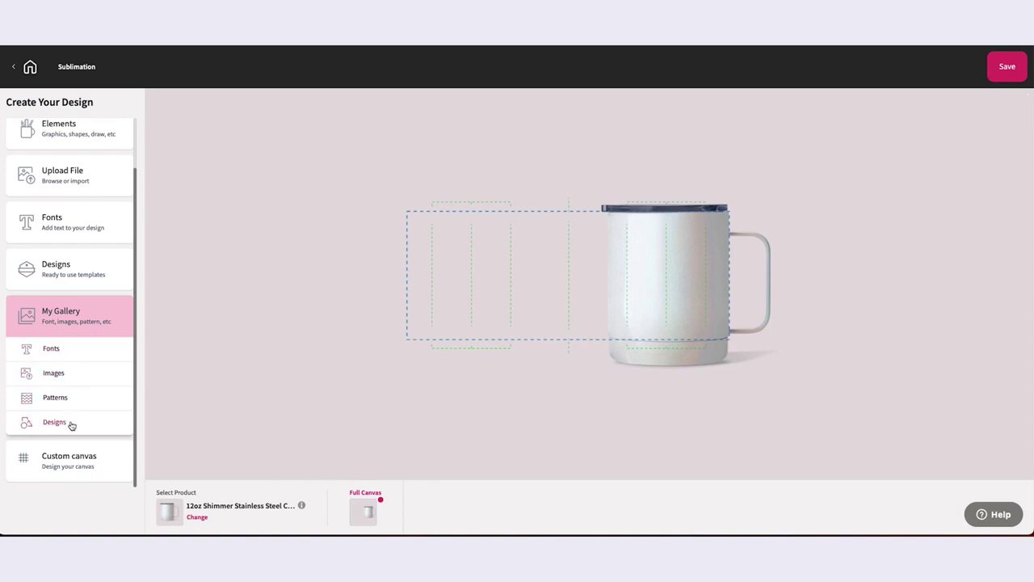
click(67, 221)
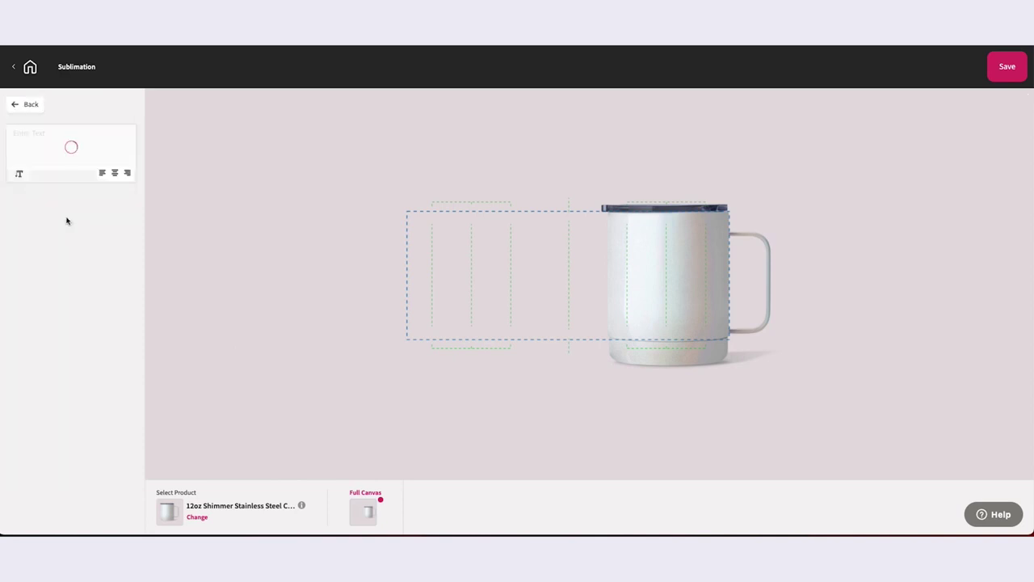
click(84, 214)
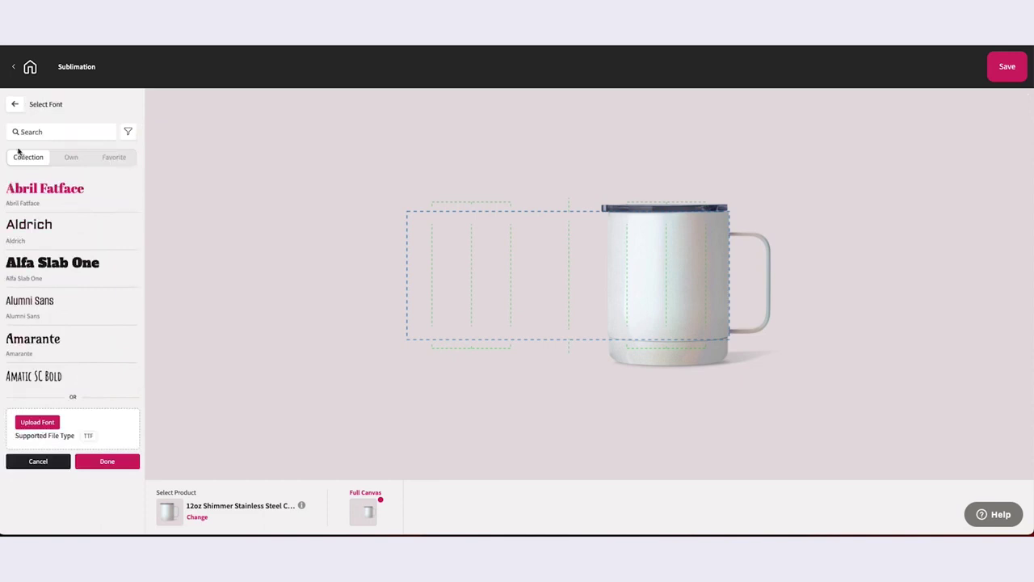
click(15, 106)
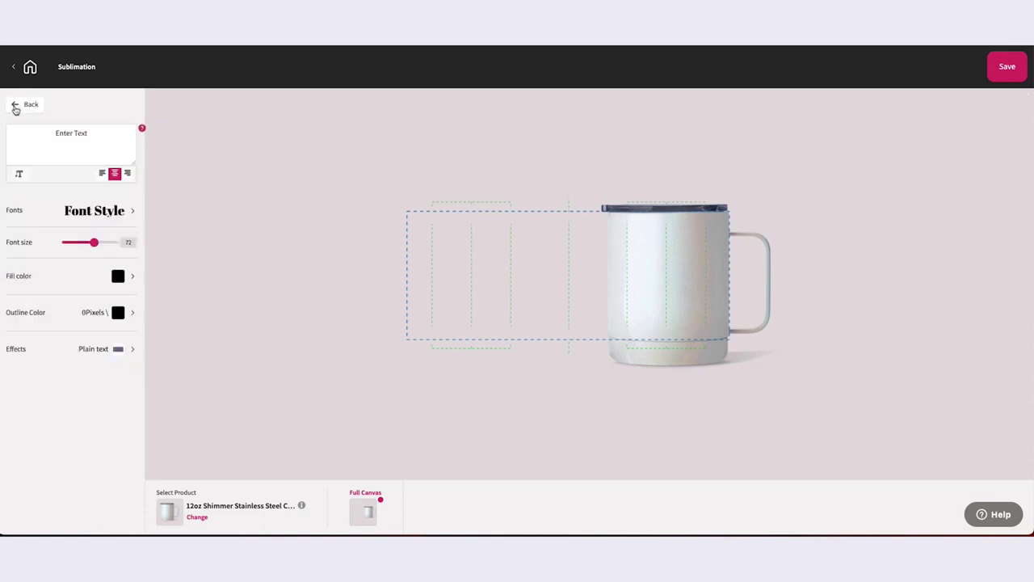
click(13, 105)
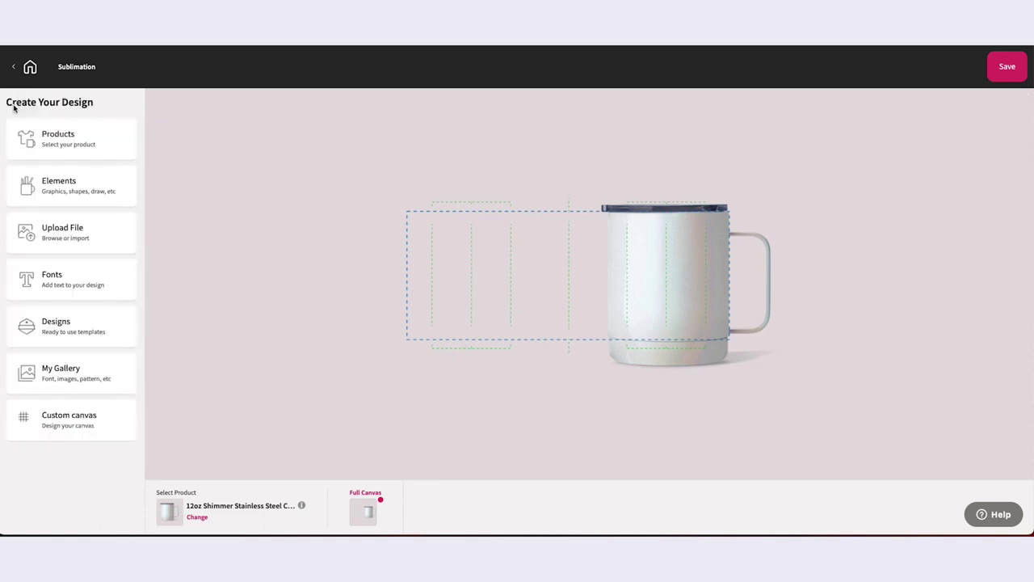
click(63, 183)
click(63, 183)
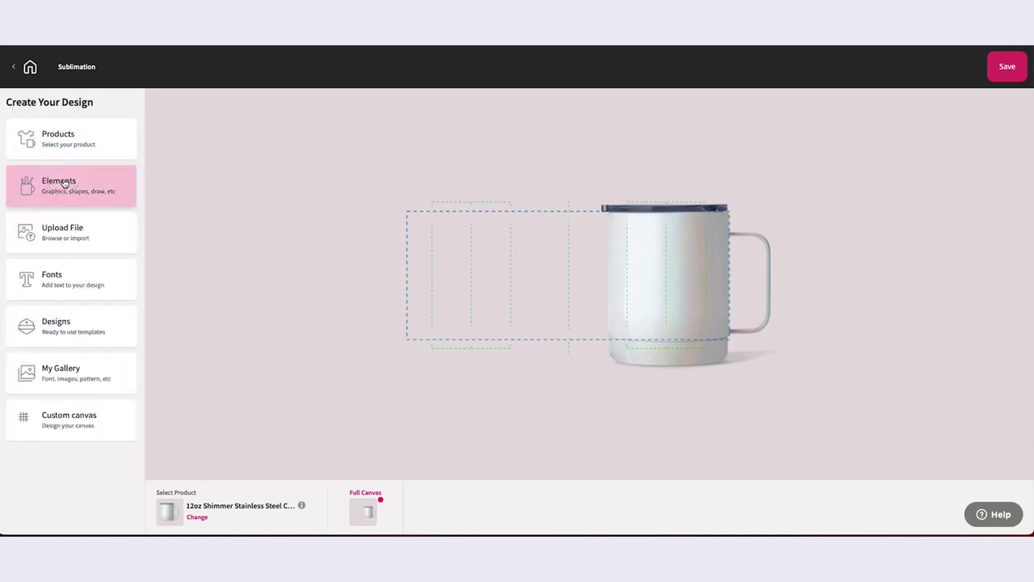
click(61, 239)
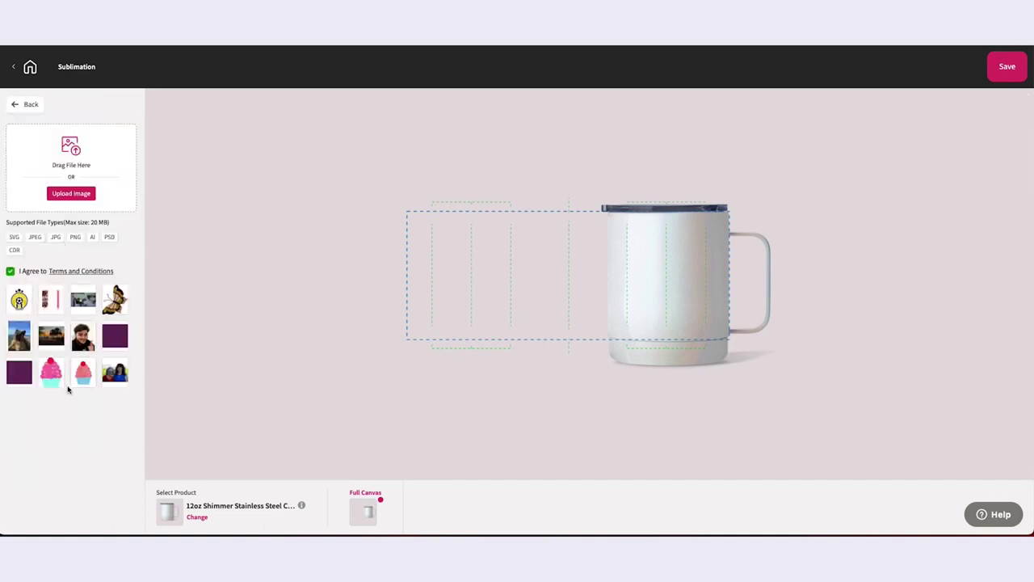
click(78, 191)
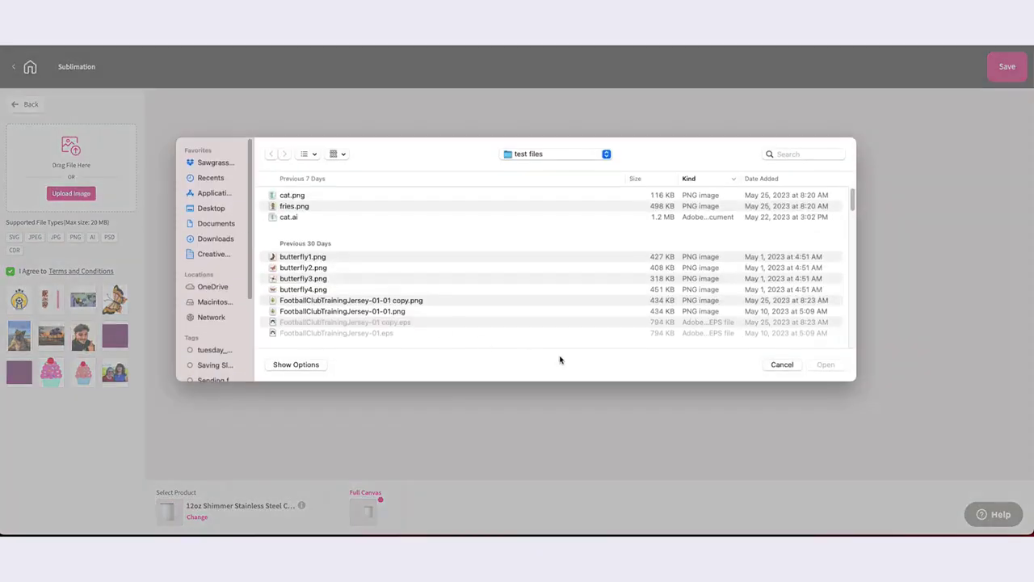
click(780, 364)
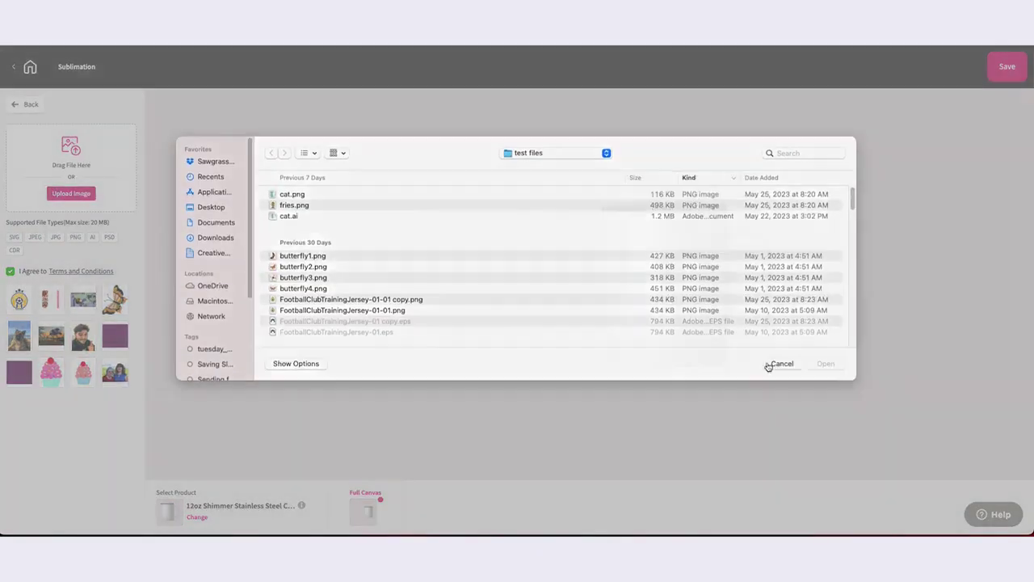
click(22, 106)
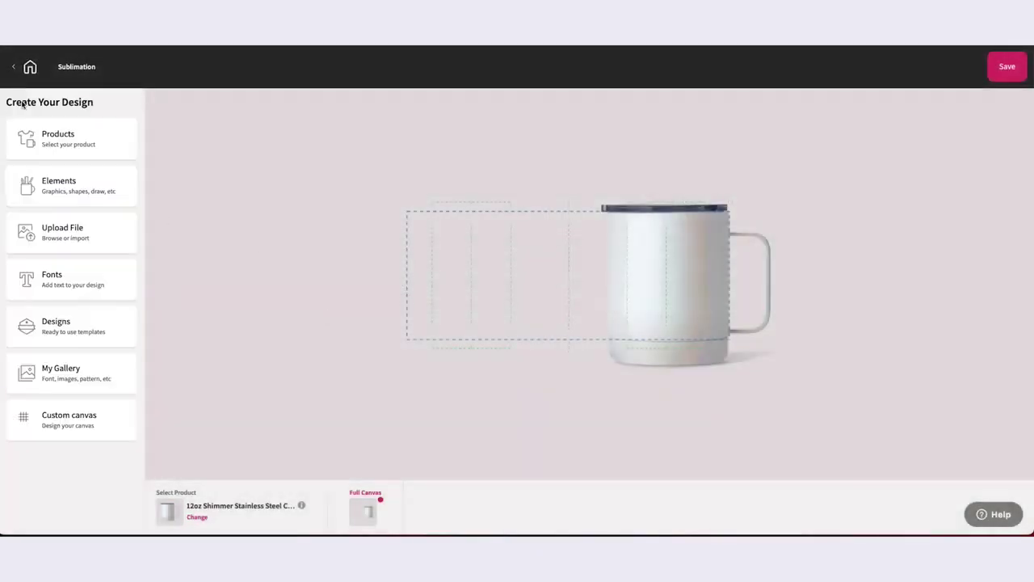
click(59, 188)
click(62, 243)
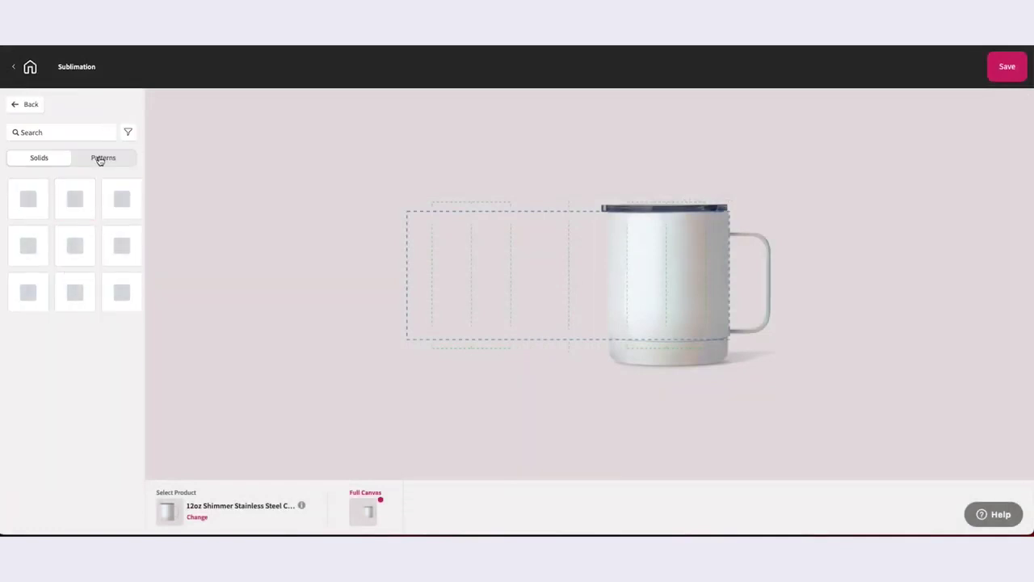
click(100, 157)
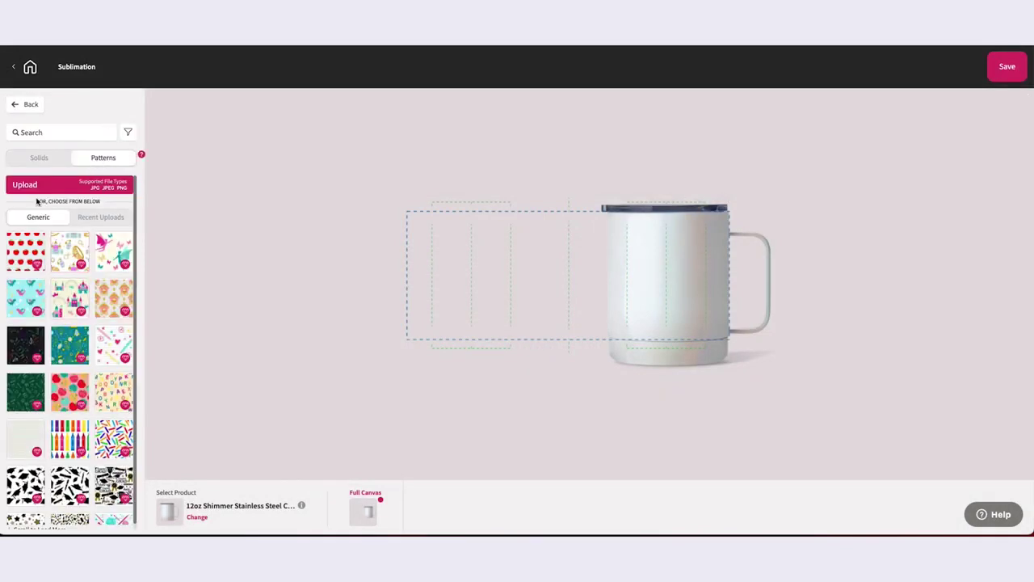
click(21, 106)
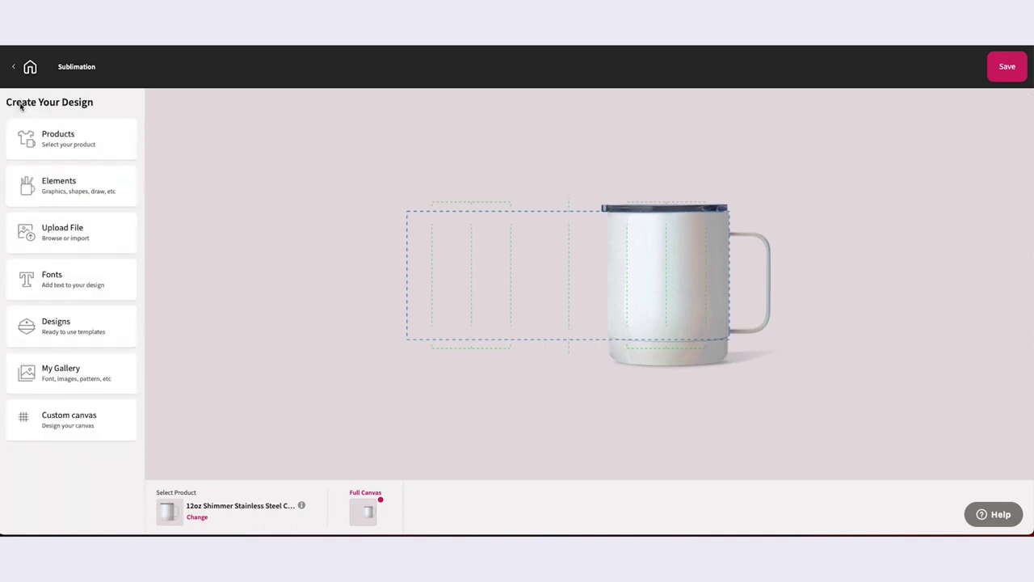
Upload fries.png and file it in a newly created 'Food' category.
click(80, 238)
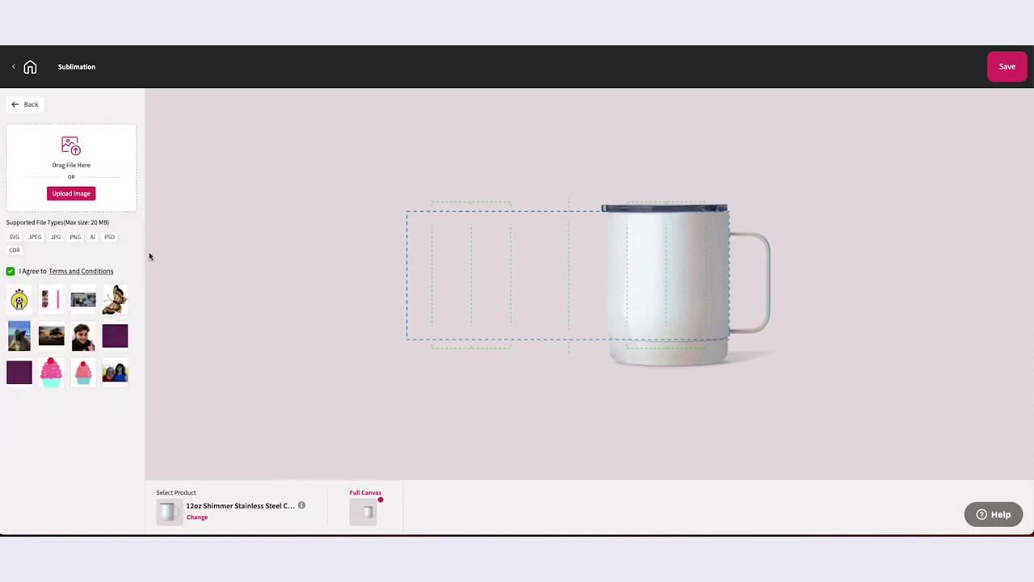
click(82, 200)
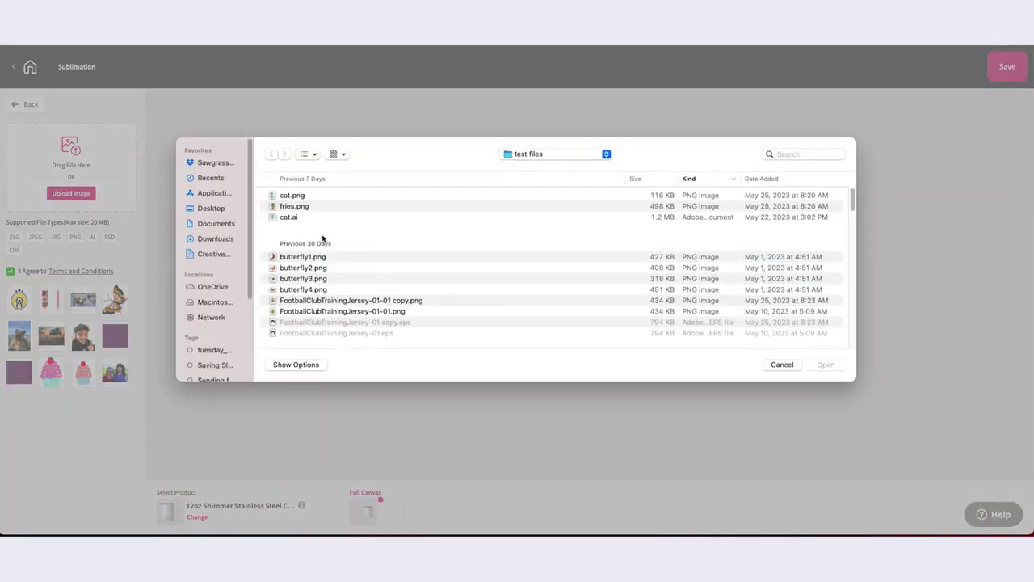
click(304, 207)
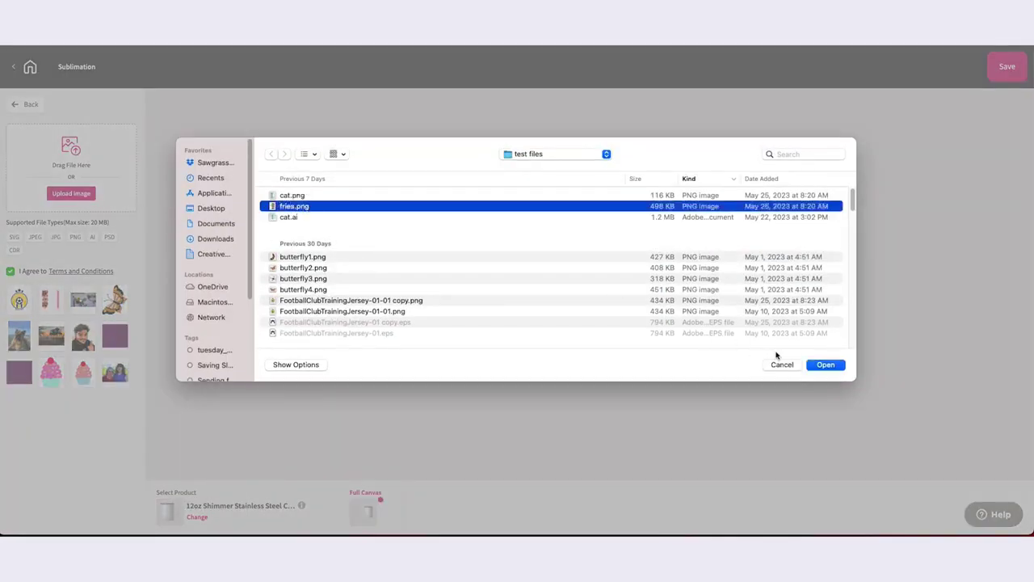
click(825, 365)
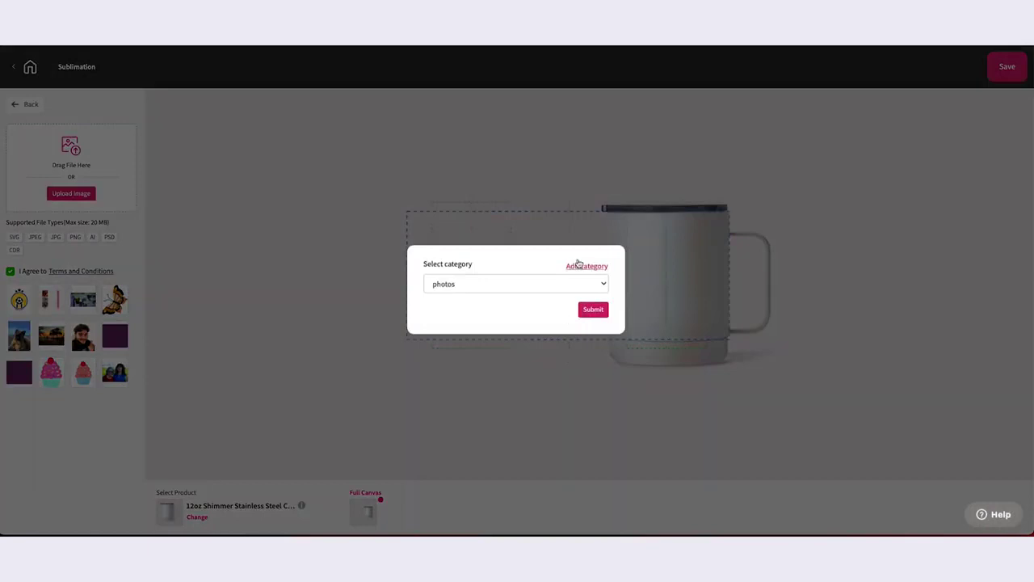
click(584, 269)
click(516, 295)
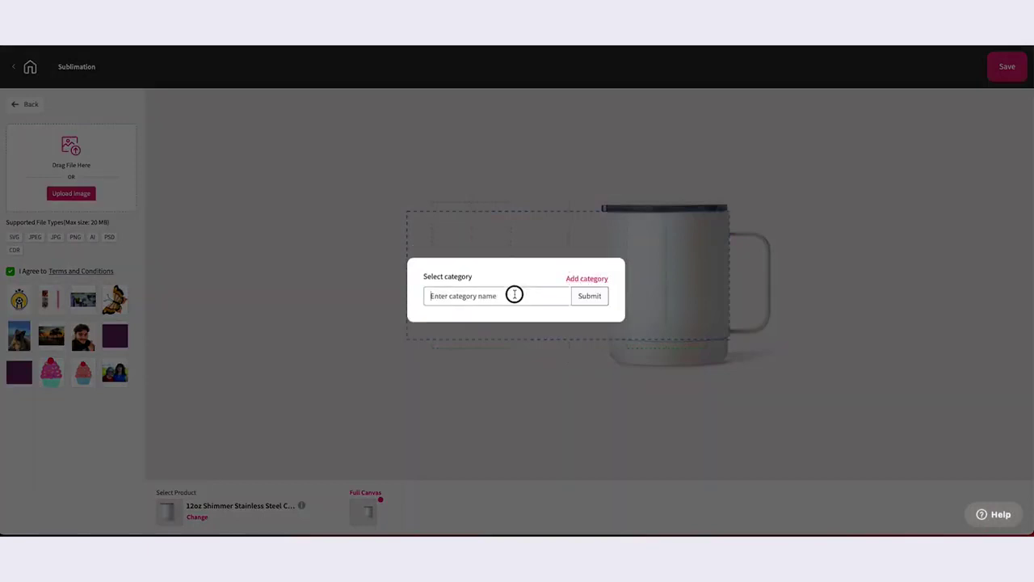
text(Food)
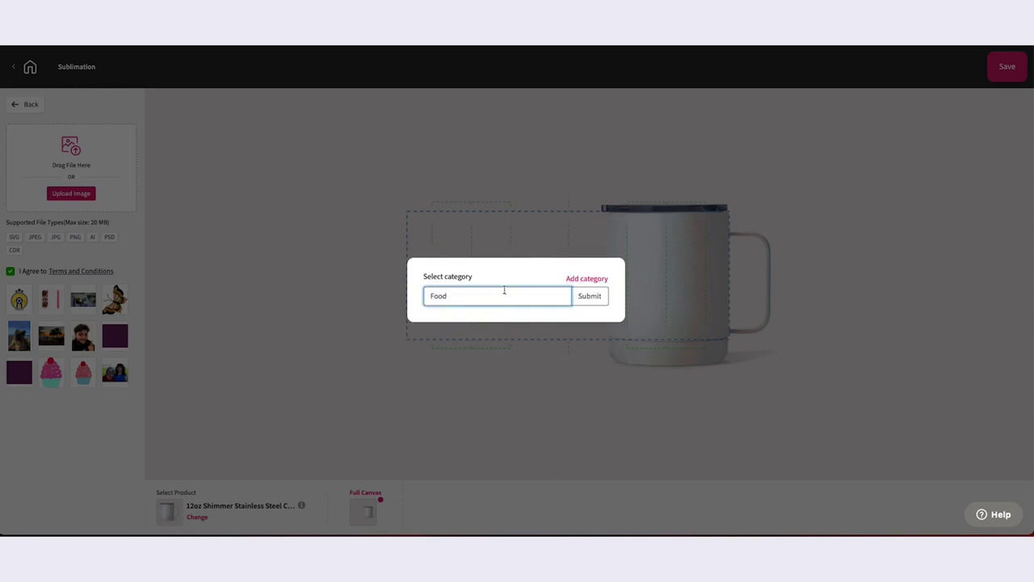
click(594, 301)
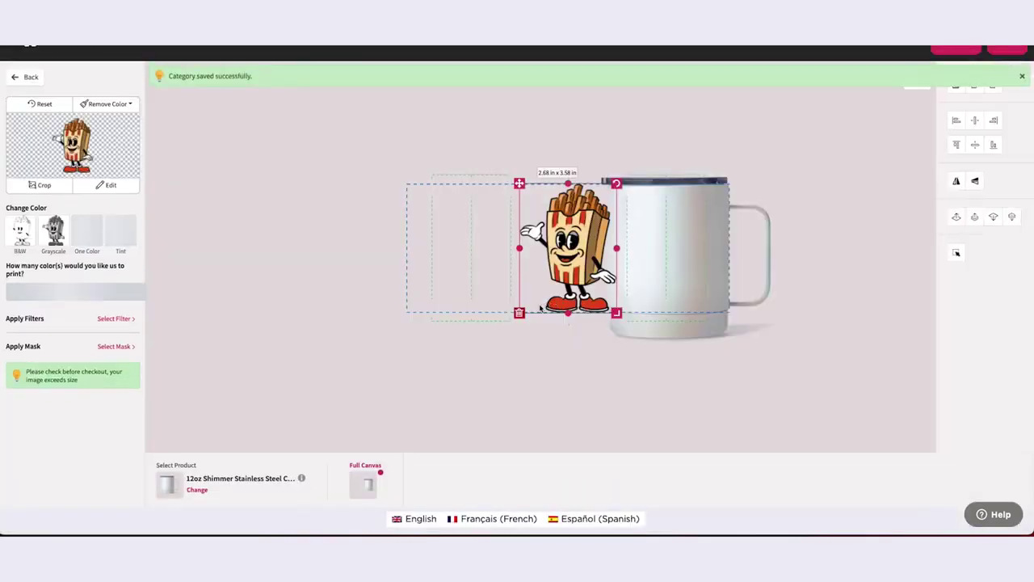
Resize the fries image to about 2.41 × 3.23 in and place it on the mug's front.
drag(615, 313, 602, 301)
drag(567, 268, 663, 270)
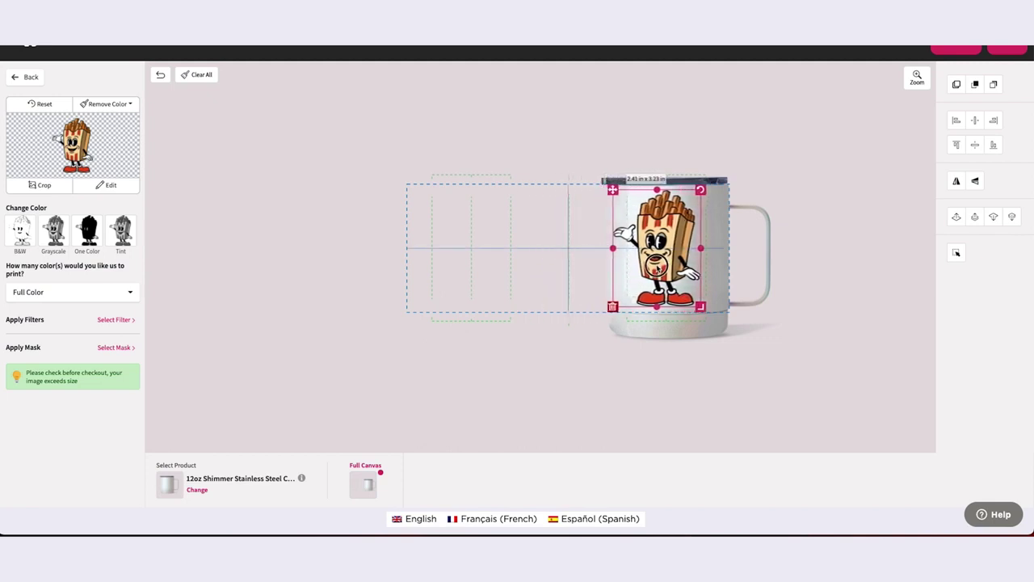
click(32, 77)
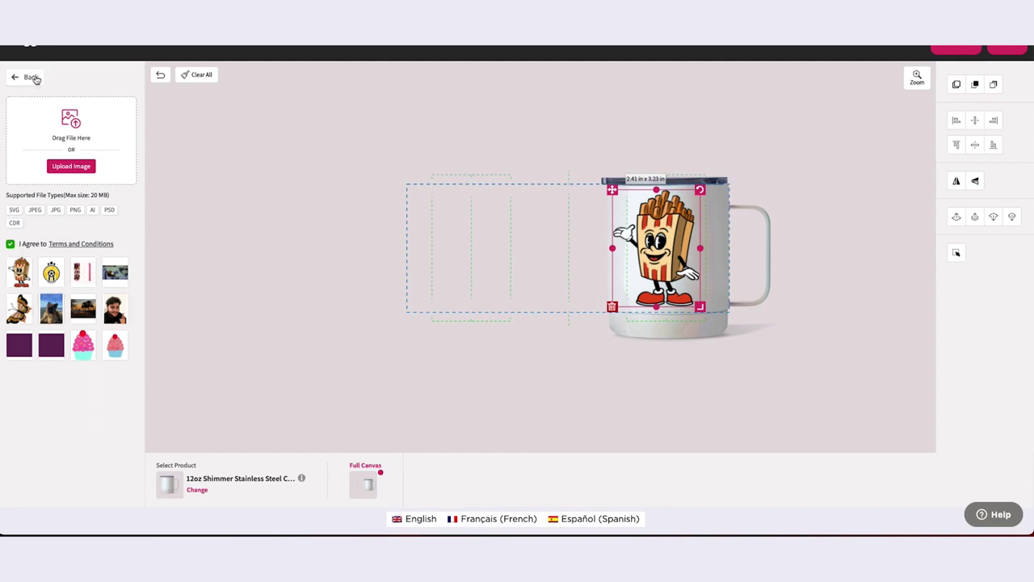
click(32, 77)
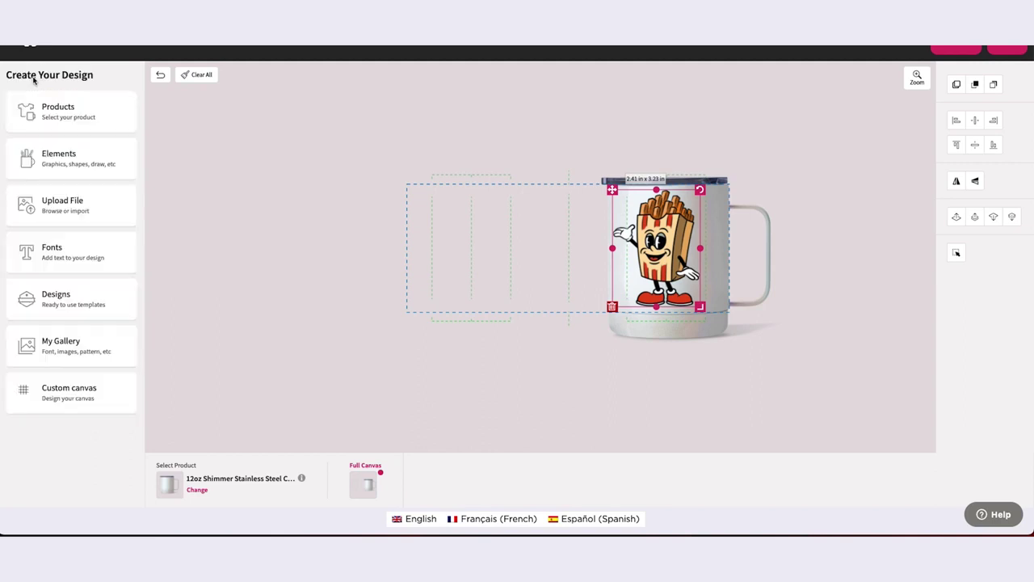
Open the Edit details for the fries image under Food in My Gallery's Images.
click(65, 346)
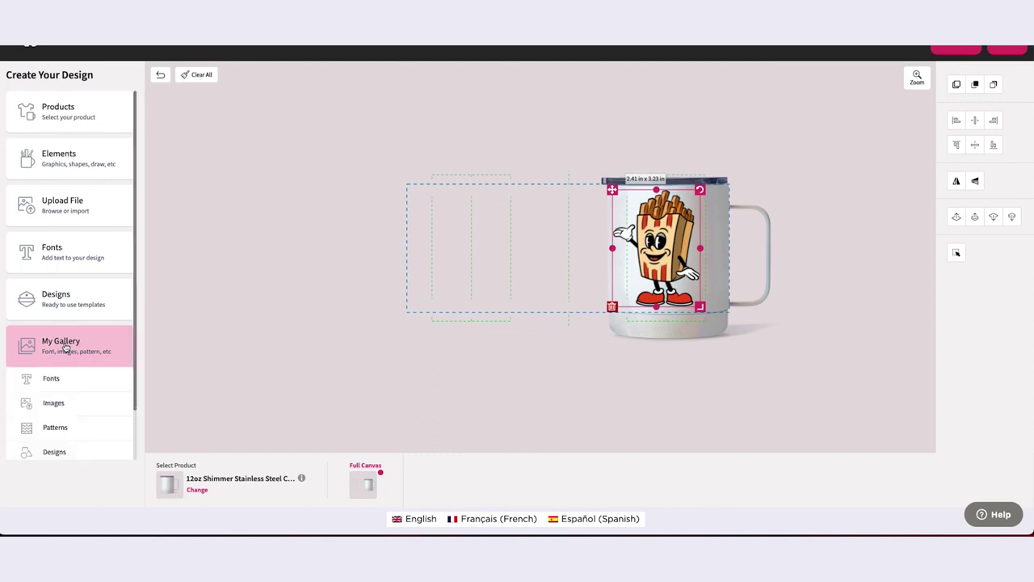
scroll(53, 348, down, 1)
click(51, 347)
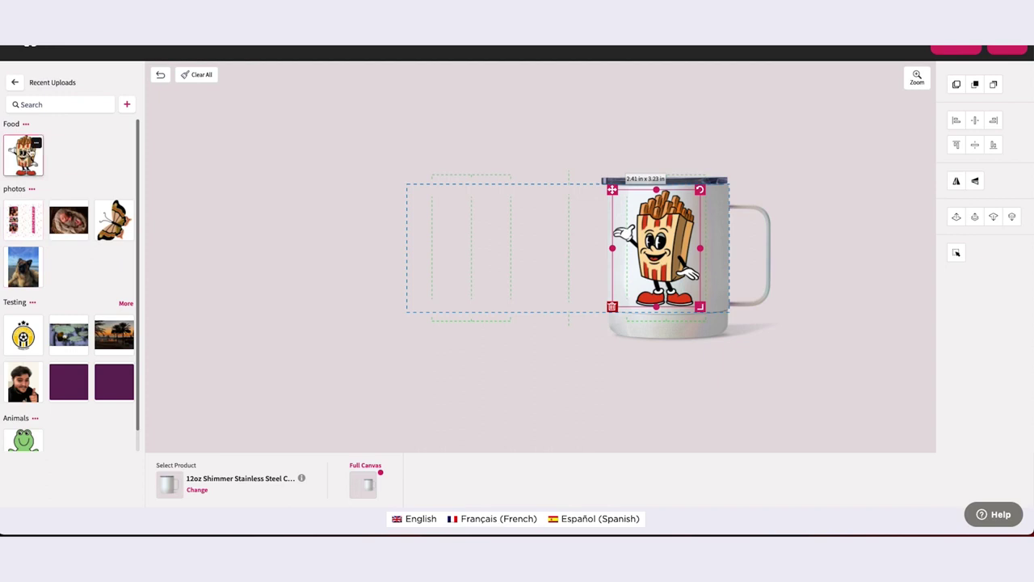
click(36, 143)
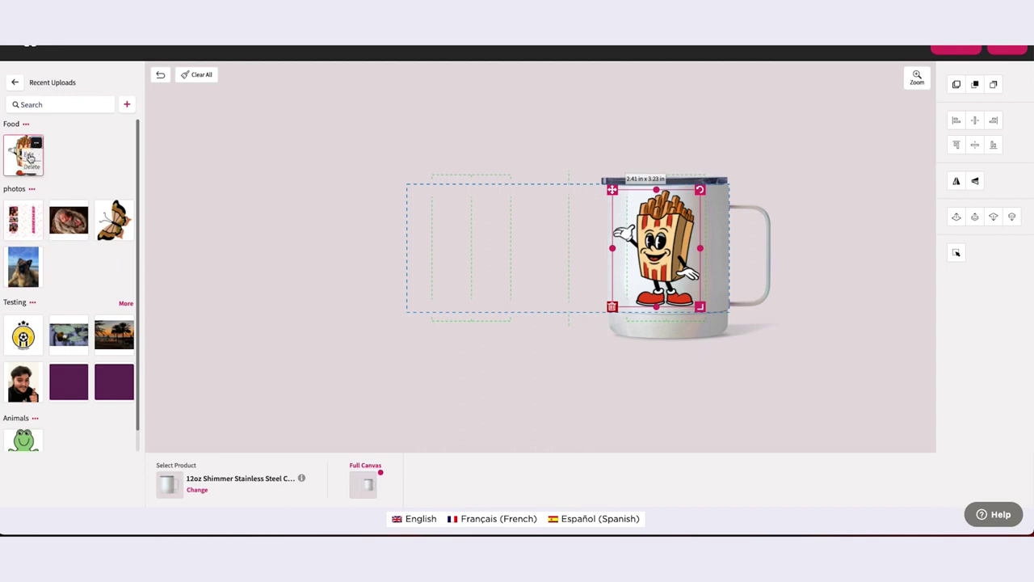
click(32, 155)
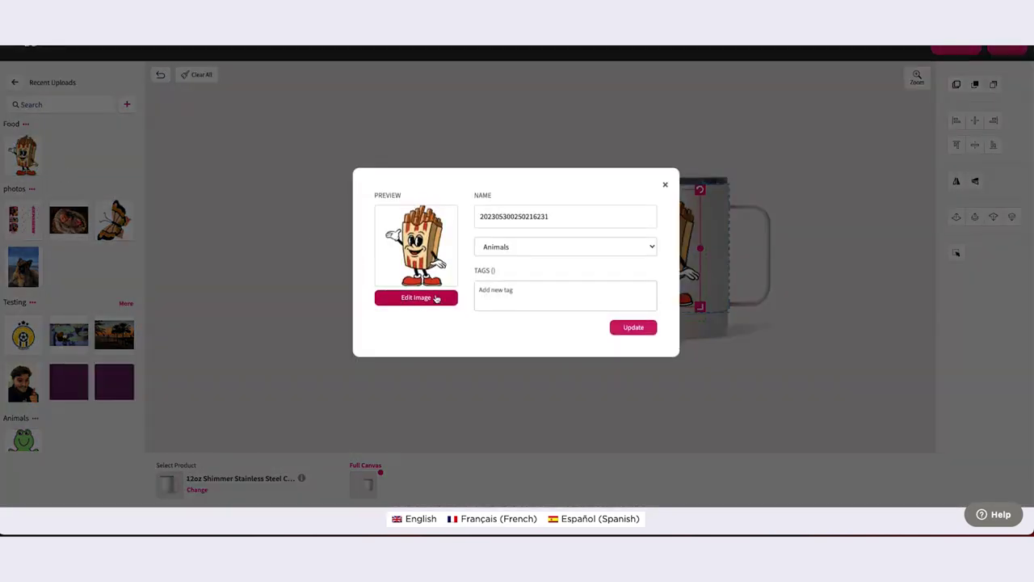
Set the fries image's category to Food, add tags 'fries' and 'food', and save.
click(530, 247)
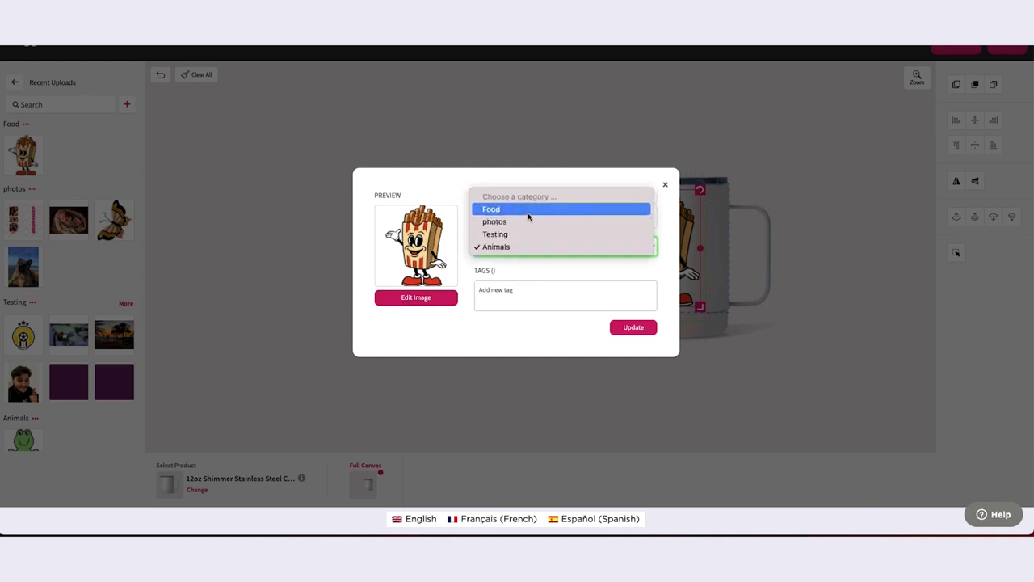
click(529, 212)
click(499, 293)
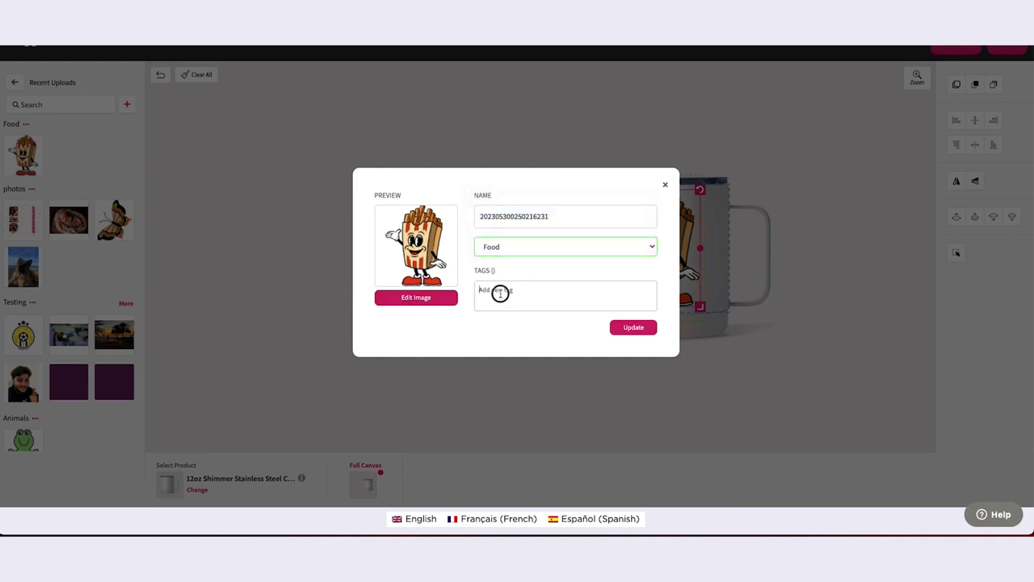
text(fries)
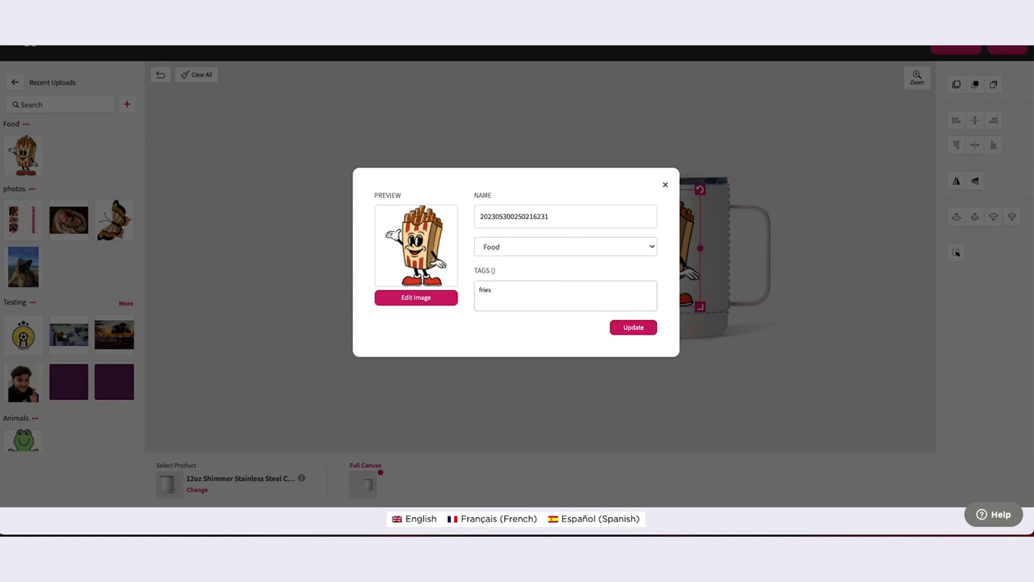
key(Return)
text(c)
text(ood)
key(Return)
click(632, 329)
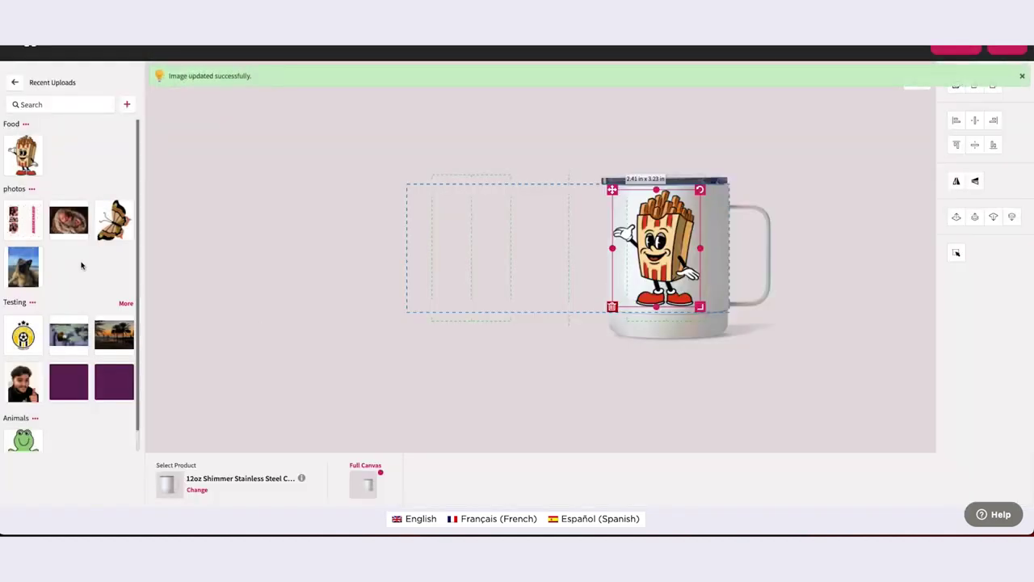
Search the uploaded images for 'fries', then go back to the full category list.
click(42, 108)
text(fries)
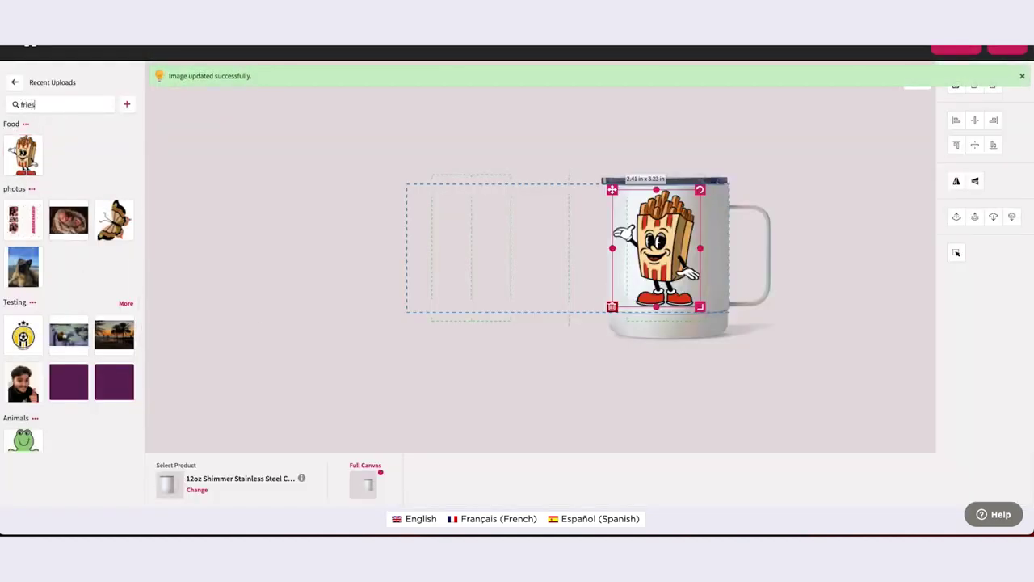
key(Return)
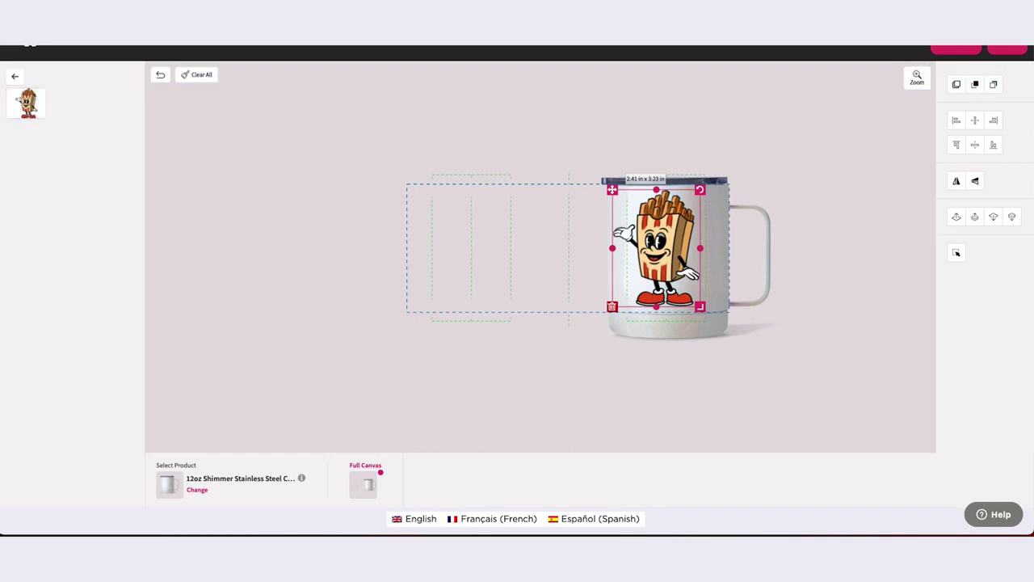
click(13, 81)
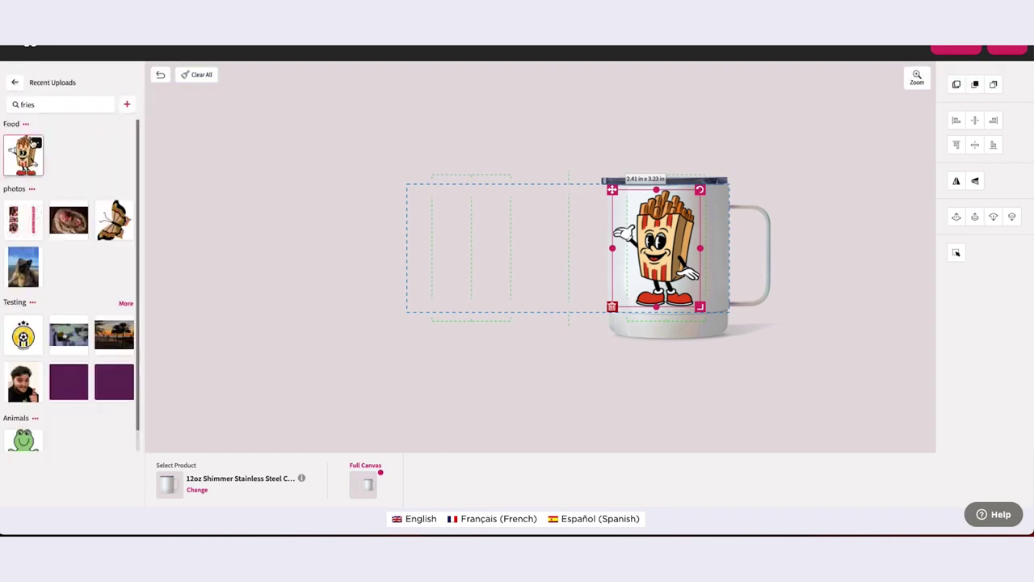
Delete the butterfly image from photos and return to the main design menu.
click(127, 209)
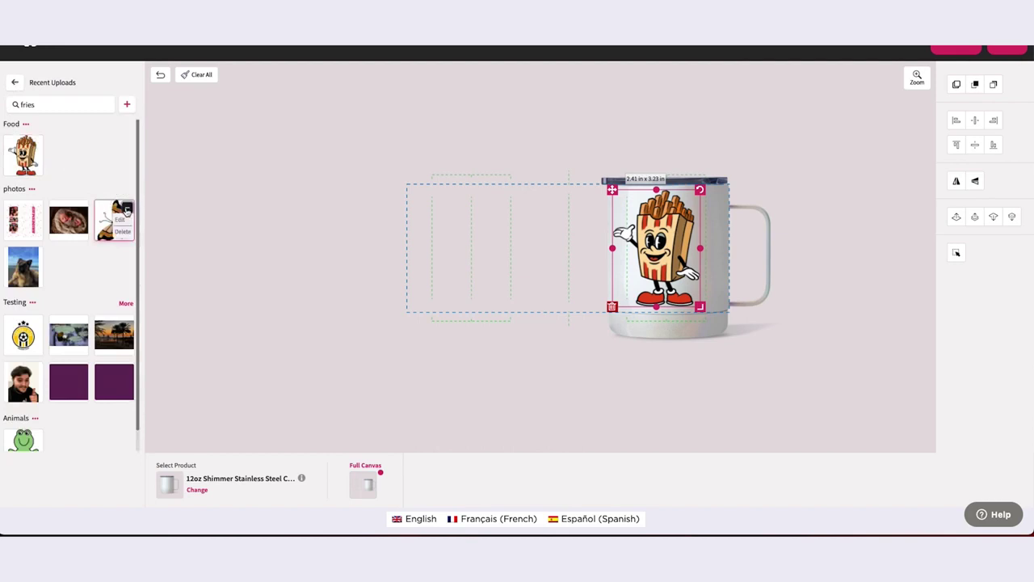
click(122, 232)
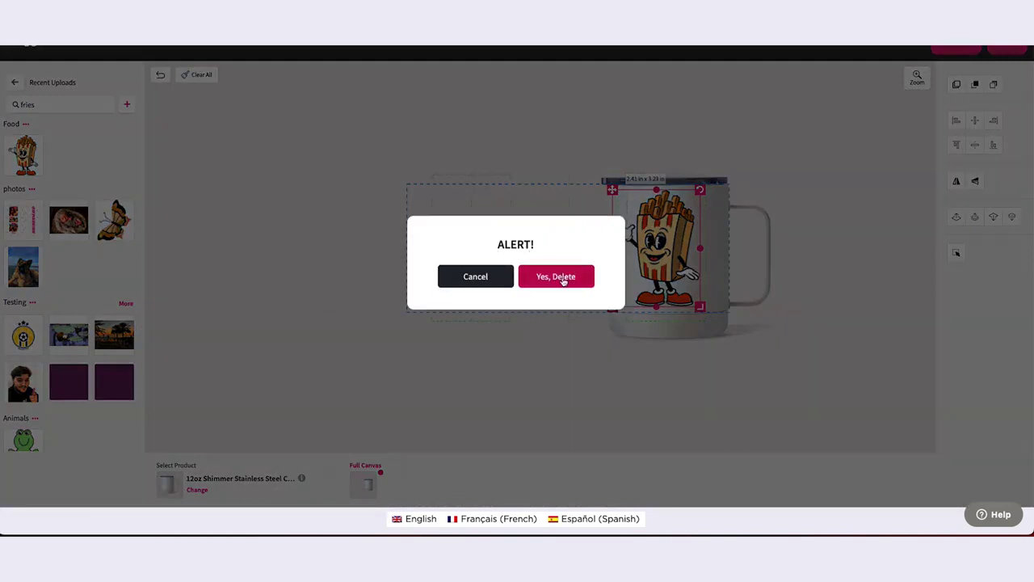
click(563, 279)
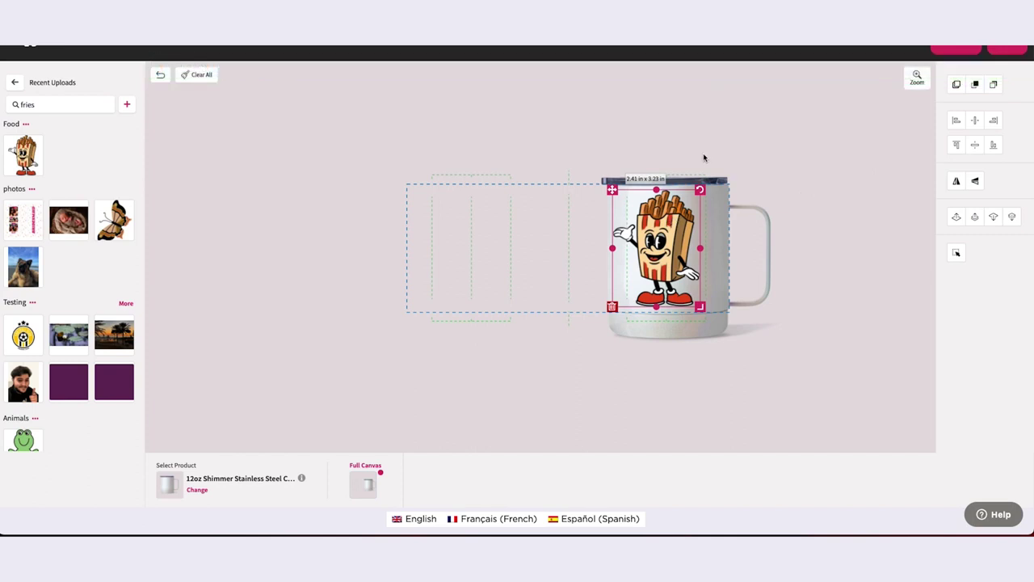
click(14, 82)
Add a new empty 'dogs' category to My Gallery's uploaded images.
click(61, 356)
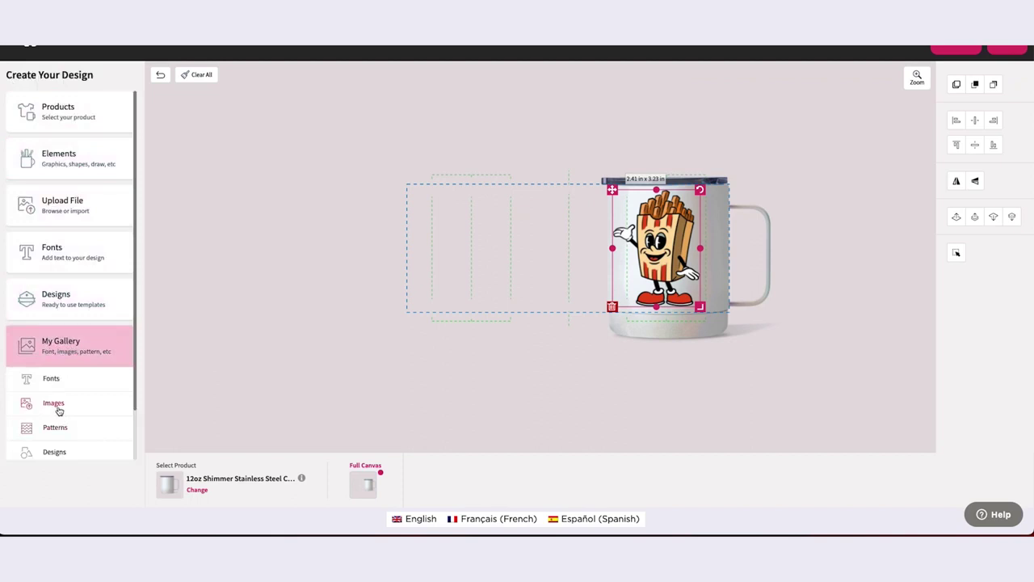
click(53, 403)
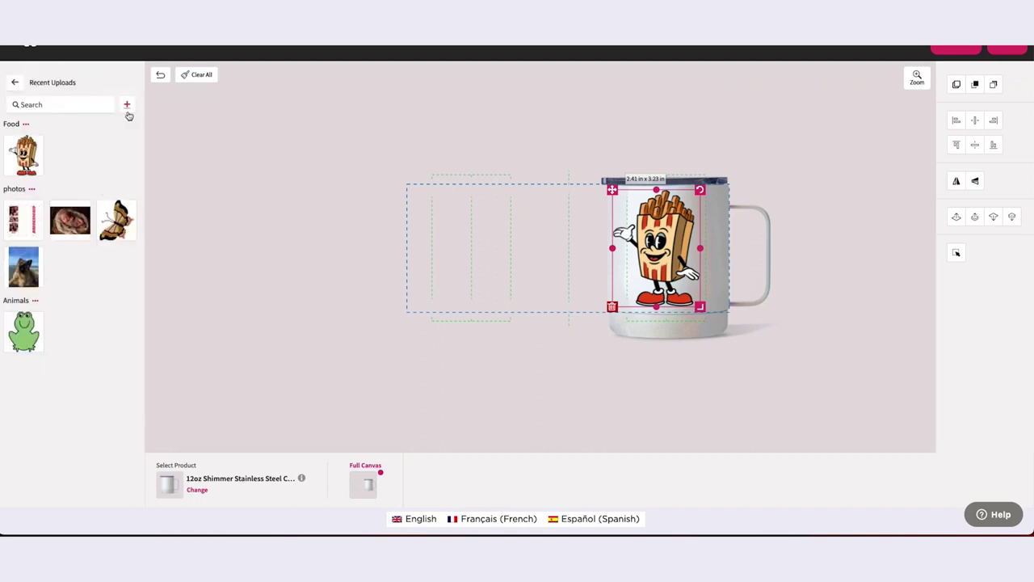
click(127, 106)
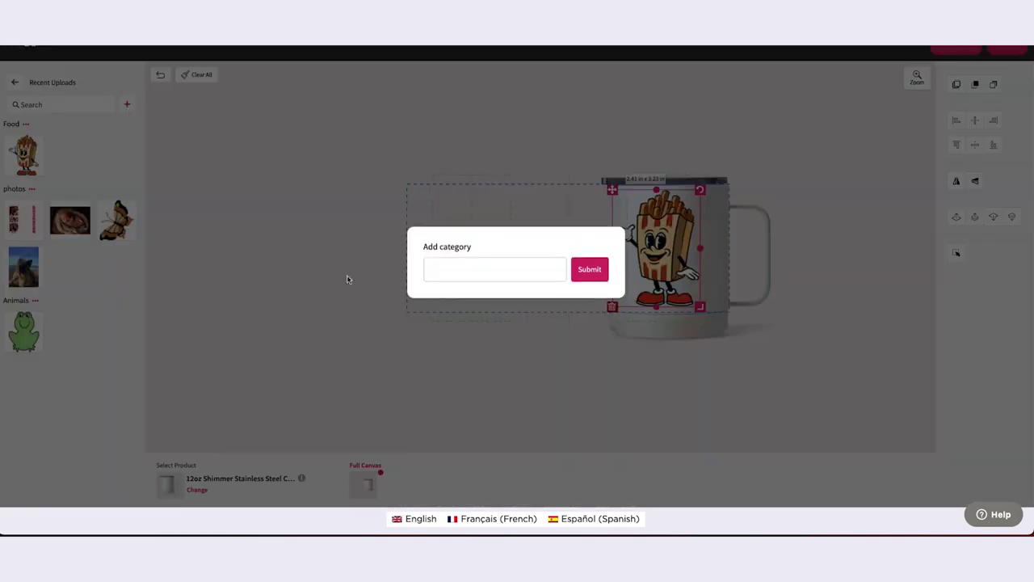
click(445, 273)
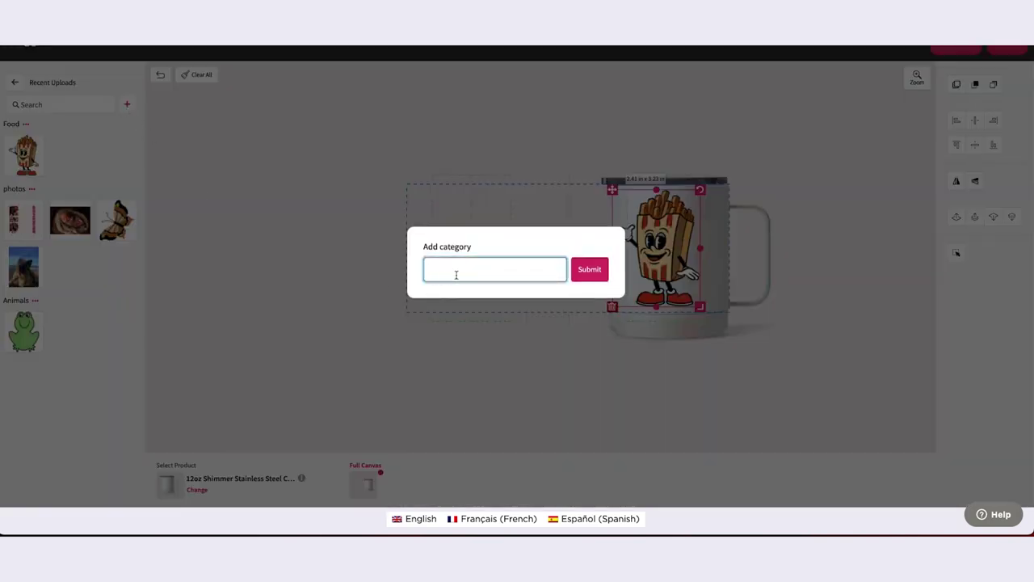
text(dogs)
click(586, 275)
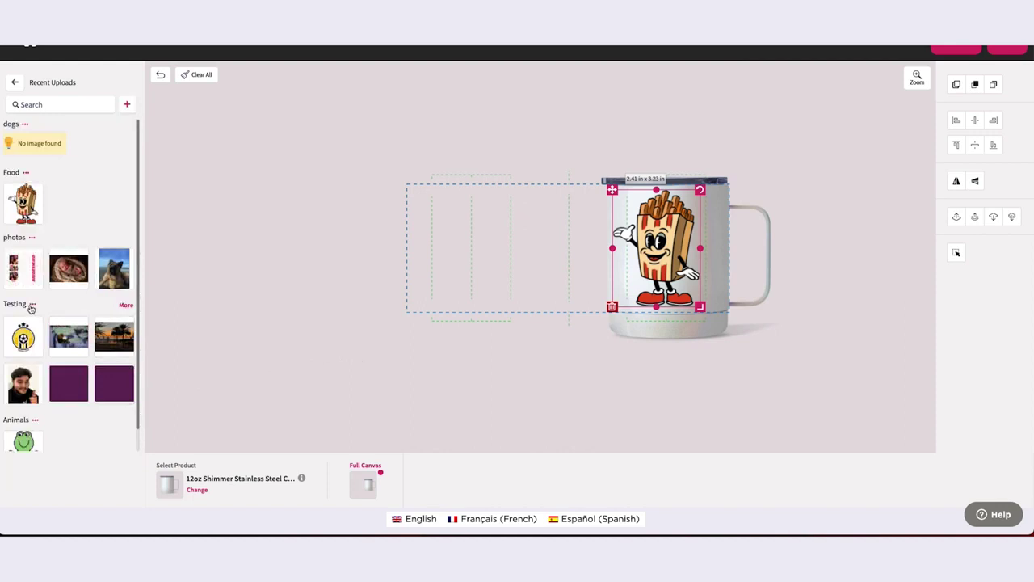
click(31, 305)
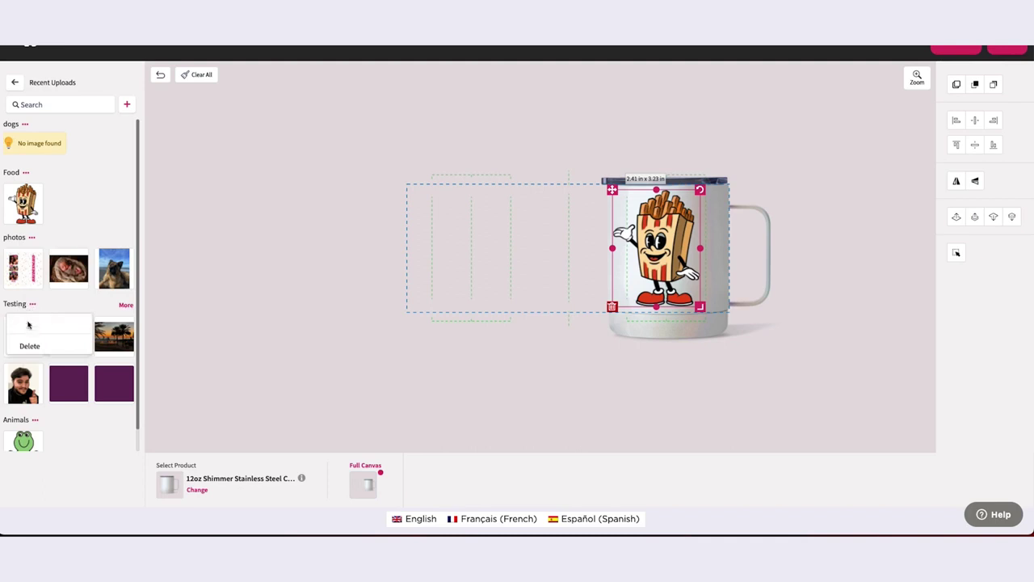
Rename the Testing category to 'Internal'.
click(26, 322)
double_click(469, 270)
text(Internal)
click(587, 267)
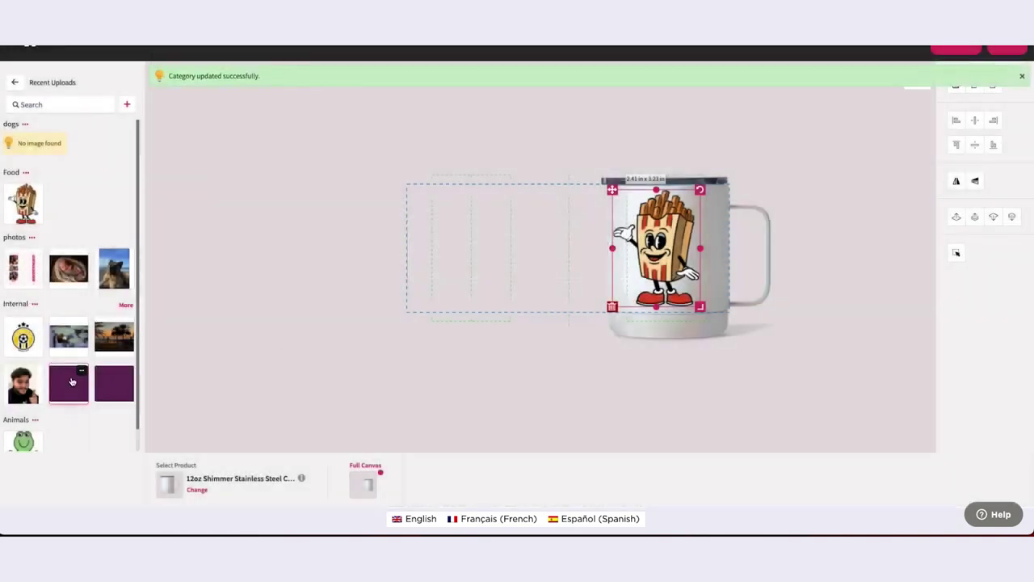
scroll(69, 388, down, 1)
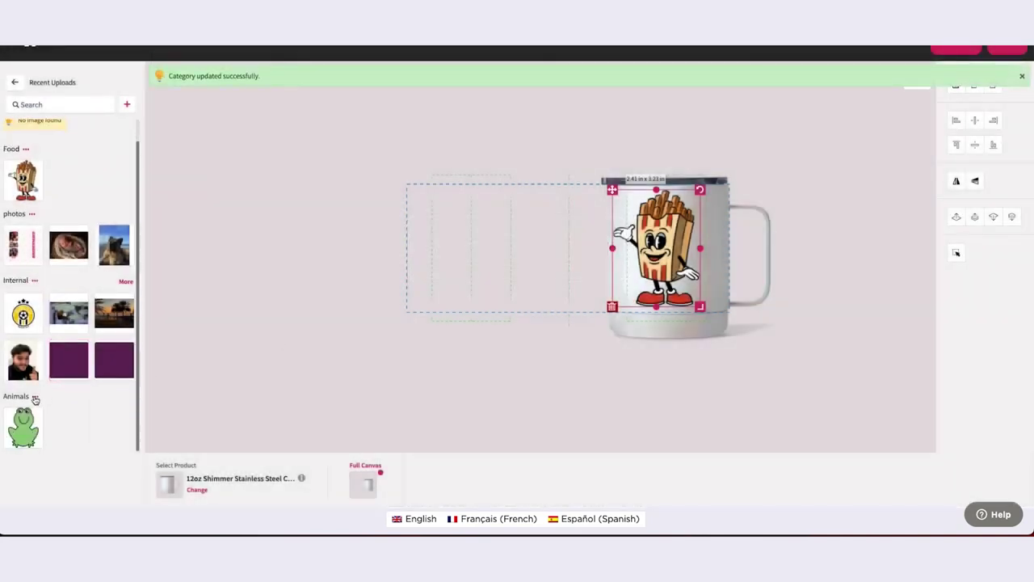
Delete the Animals category along with its frog image.
click(34, 397)
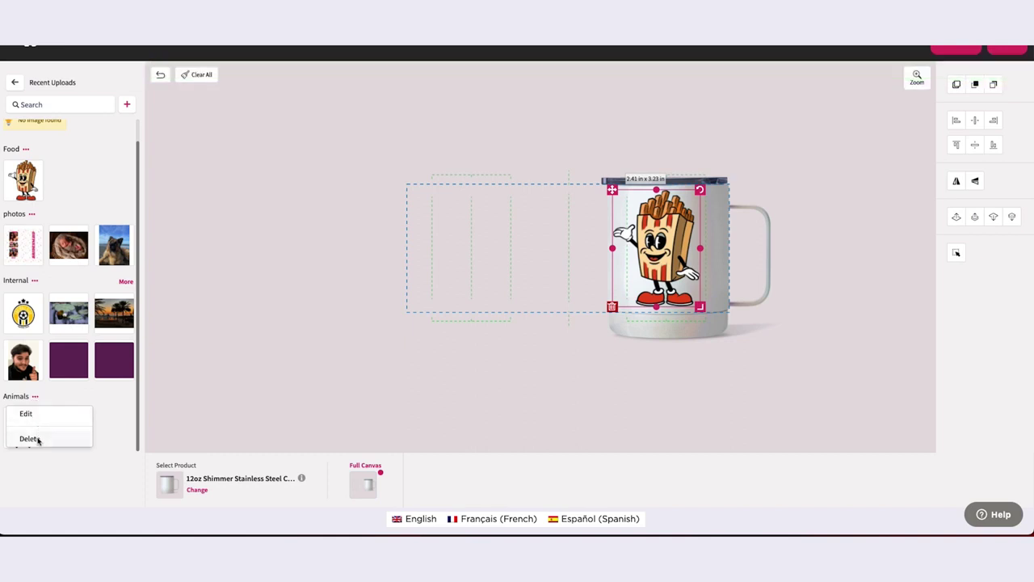
click(30, 439)
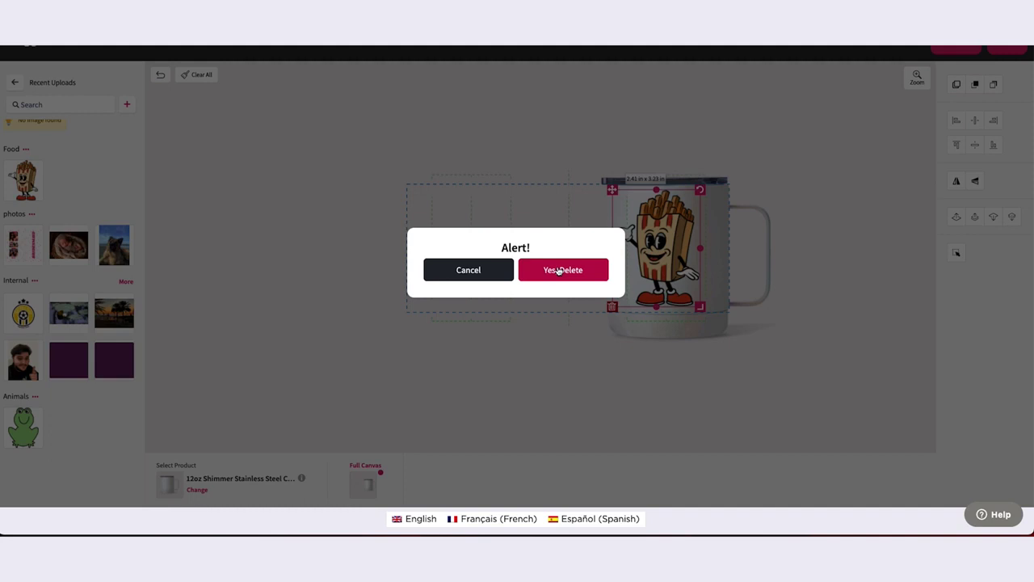
click(559, 270)
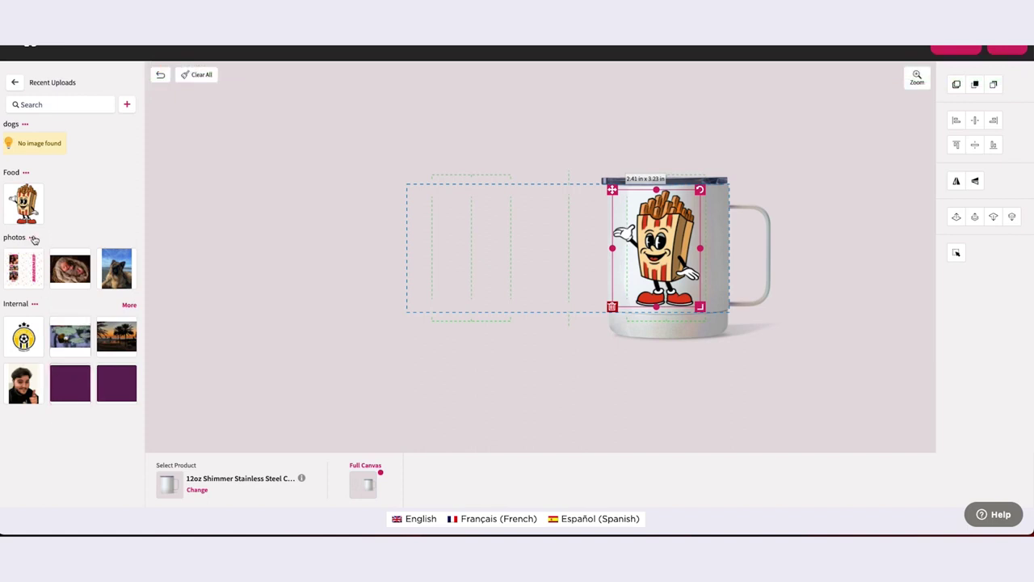
Pick a category for the bridesmaid image in its details and save, keeping it in photos.
mouse_move(36, 257)
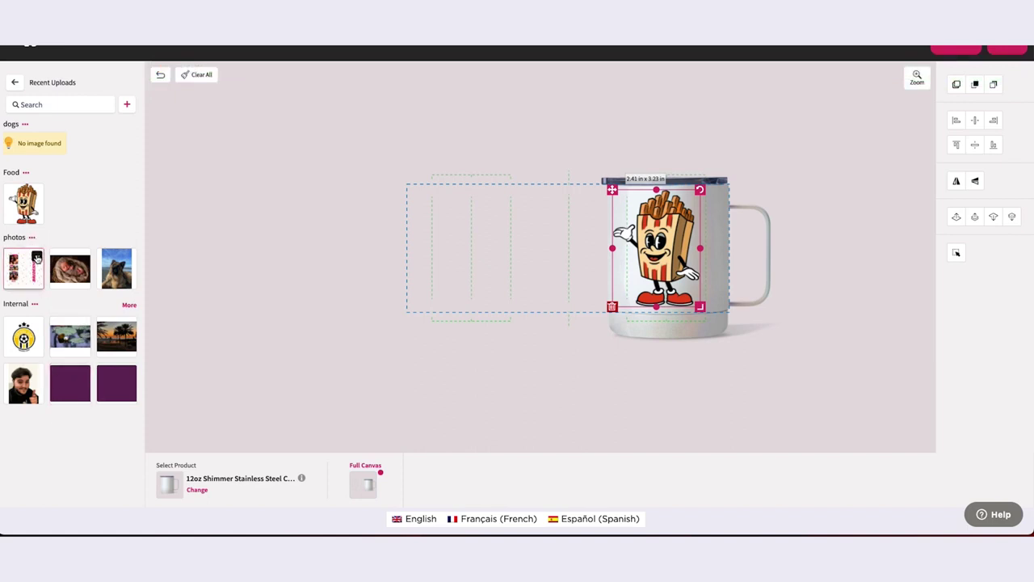
click(36, 257)
click(31, 271)
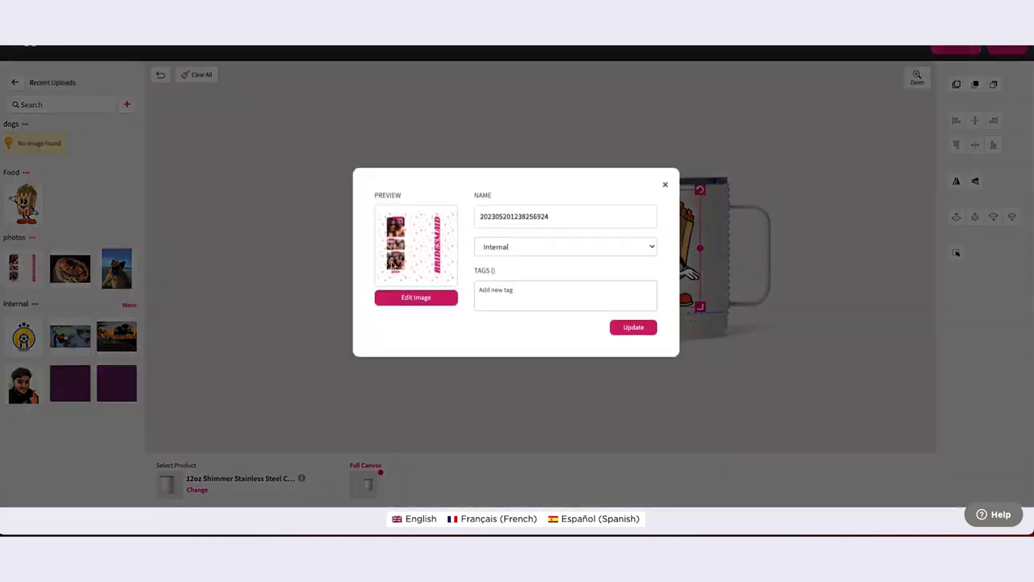
click(653, 249)
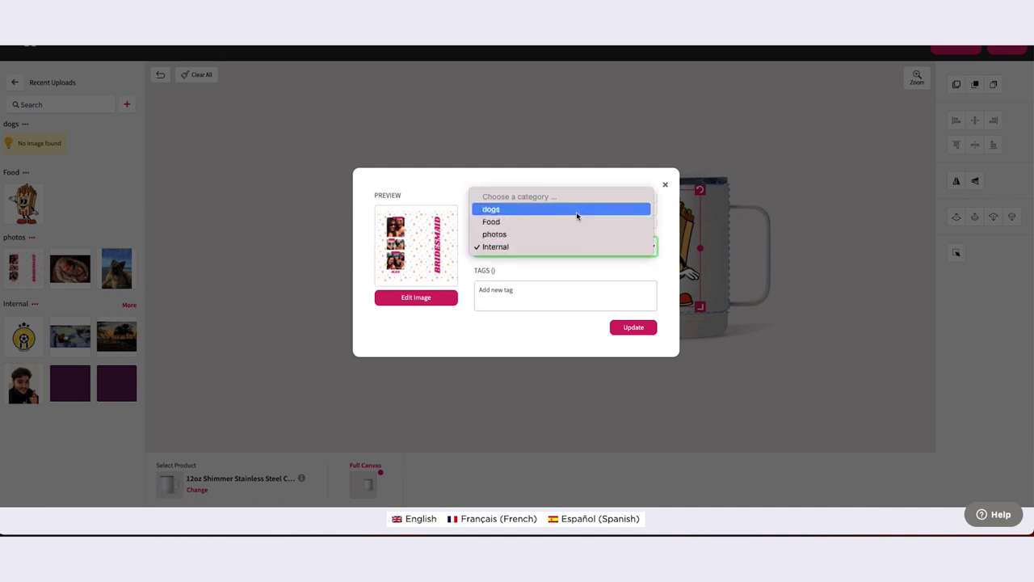
click(520, 233)
click(631, 329)
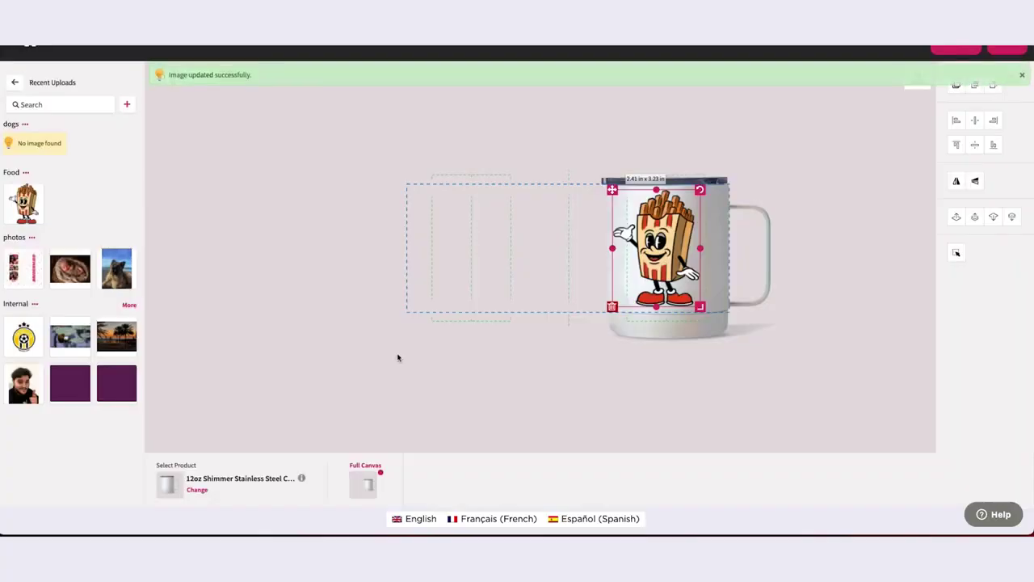